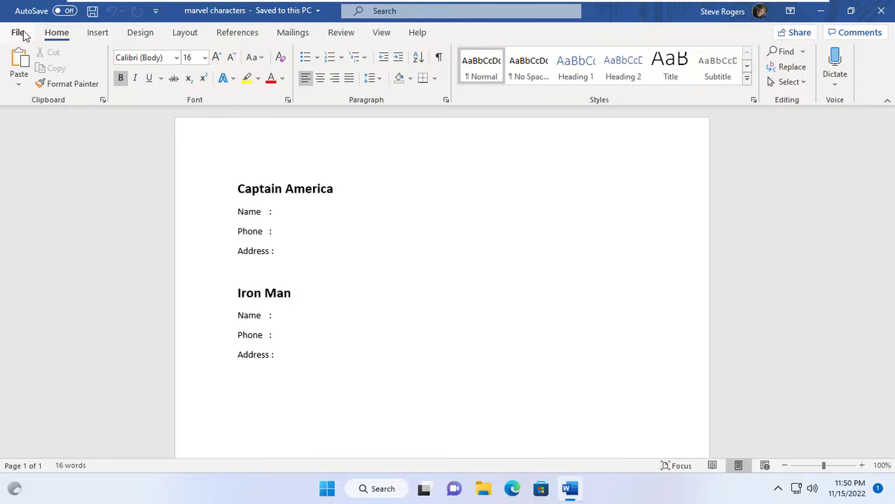
- Save the document to OneDrive - Personal as a Word Document, keeping the file name marvel characters
click(20, 33)
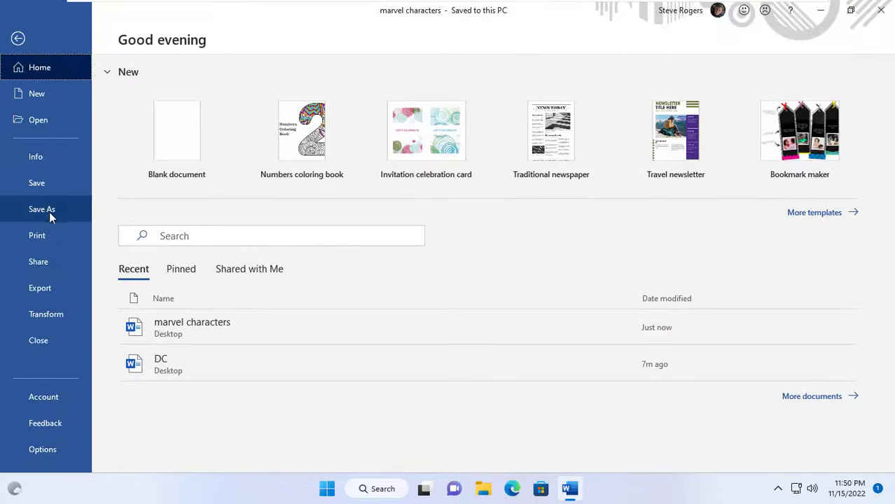
click(50, 210)
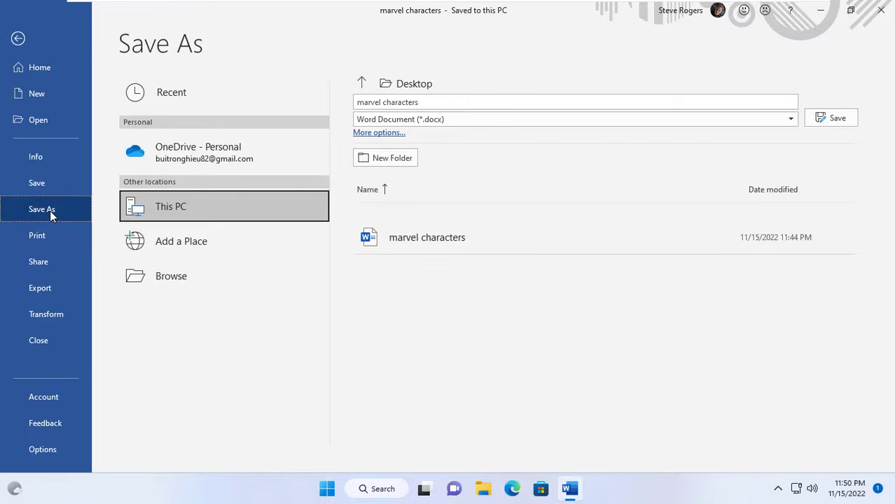
click(223, 158)
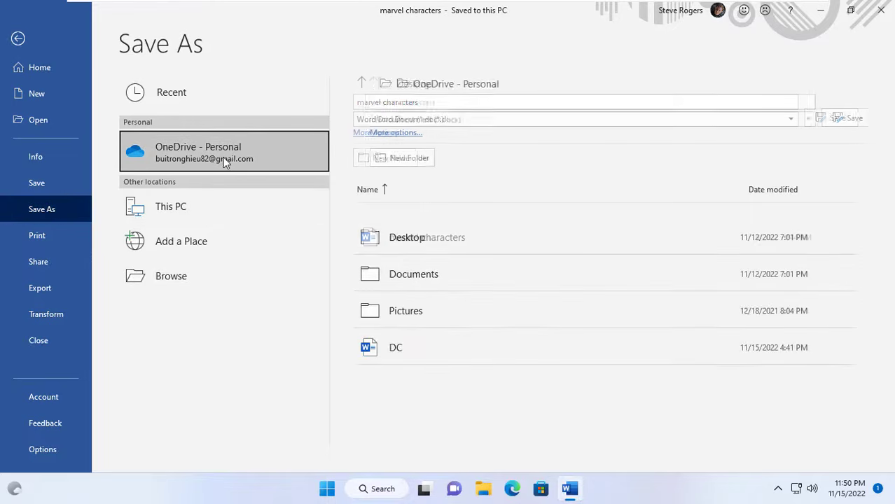
click(462, 102)
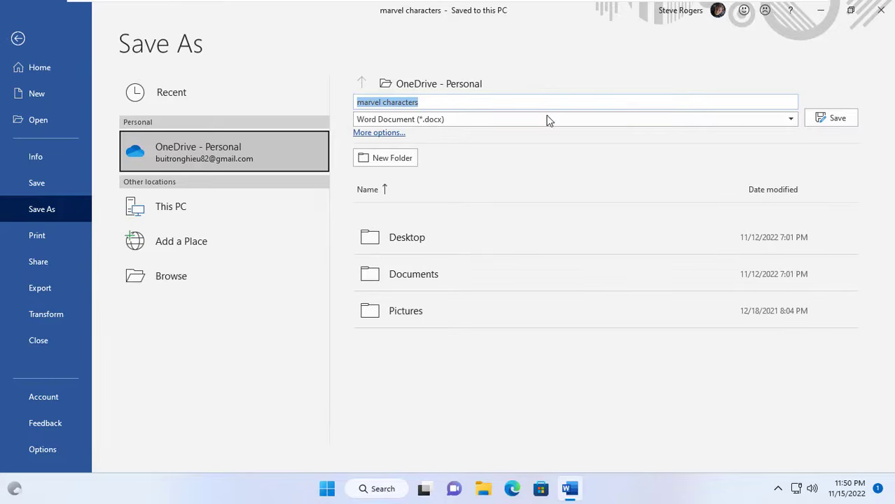
click(834, 119)
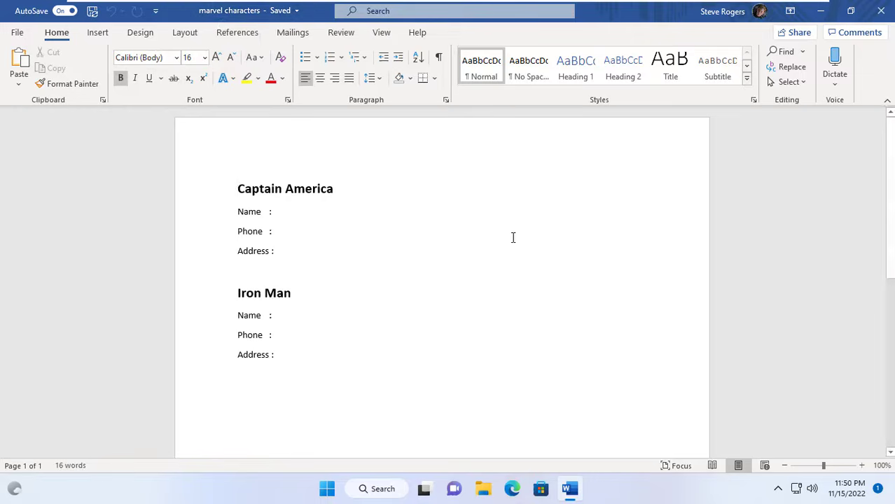
- Share the document by sending the collaborator's e-mail address a link that lets anyone with it edit
click(801, 35)
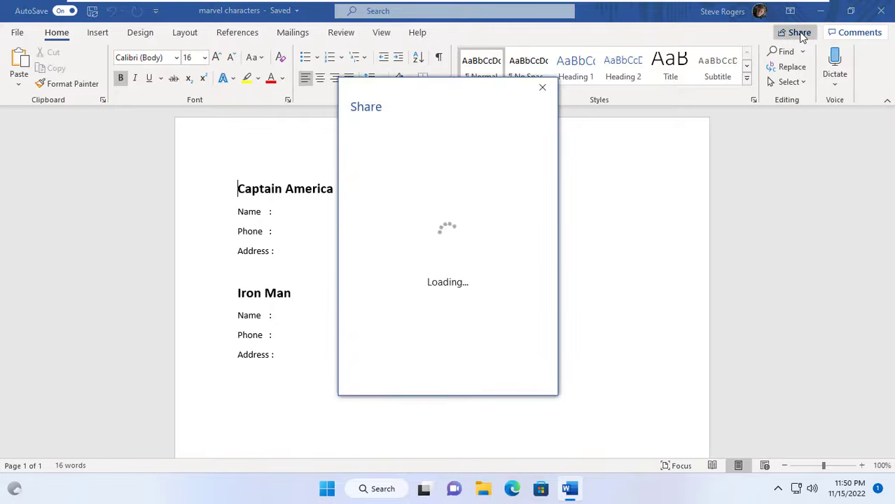
click(421, 183)
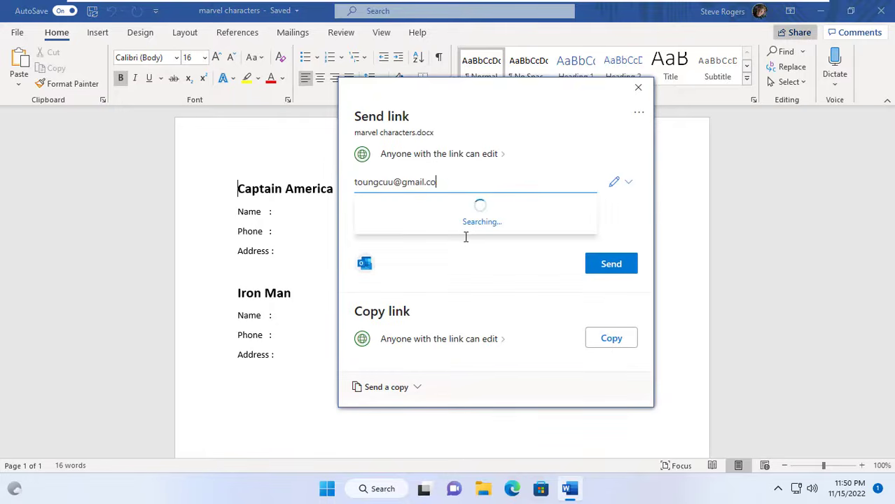
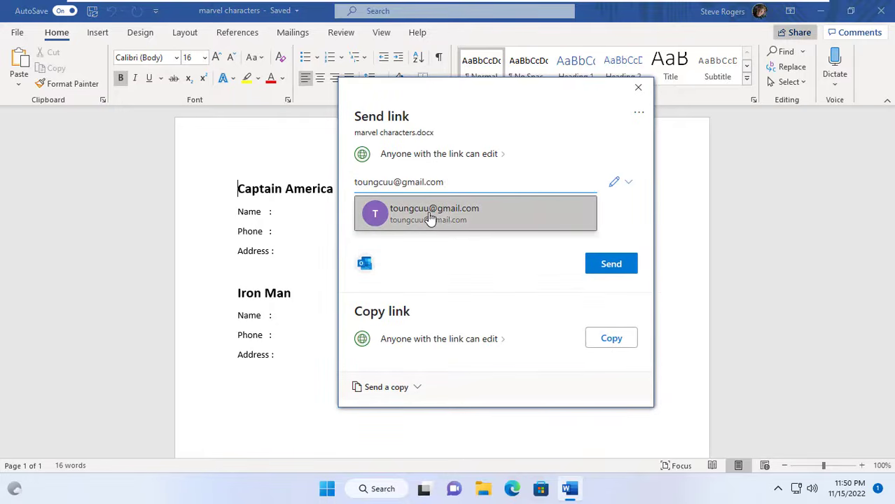
click(444, 218)
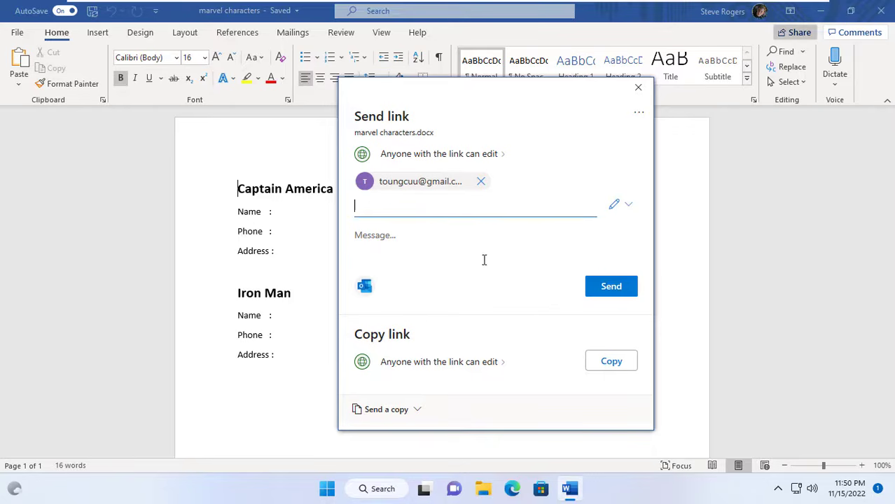
click(611, 287)
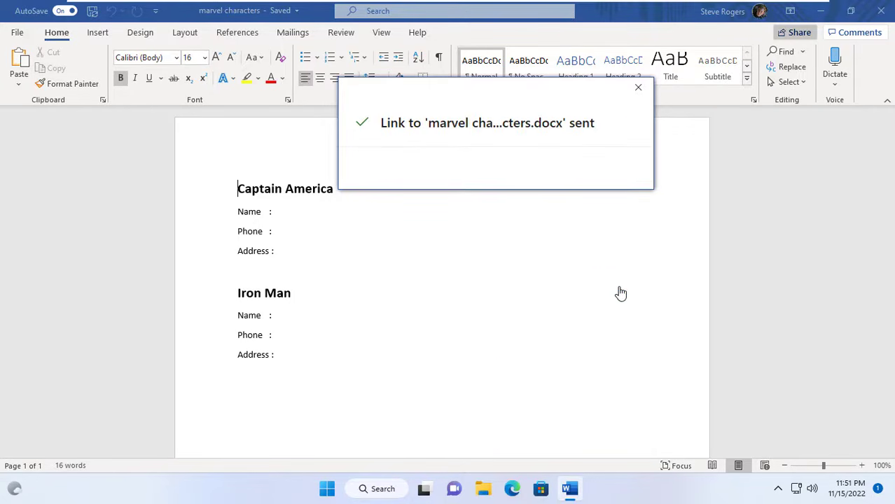
click(637, 90)
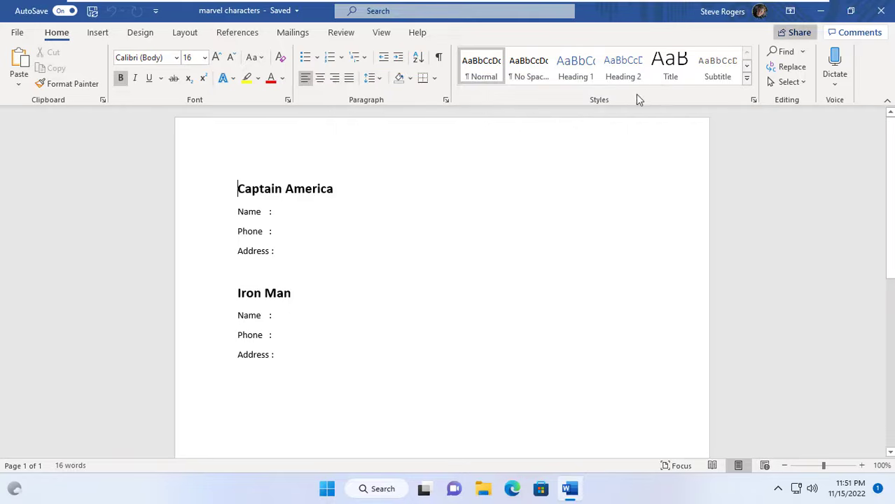
- Minimize the document and run mstsc to connect to the remote computer 10.11.32.83
click(820, 10)
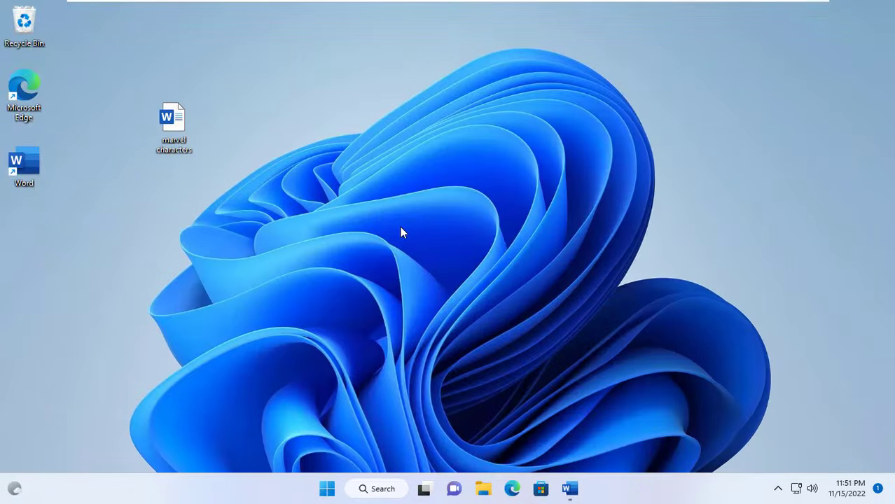
right_click(326, 488)
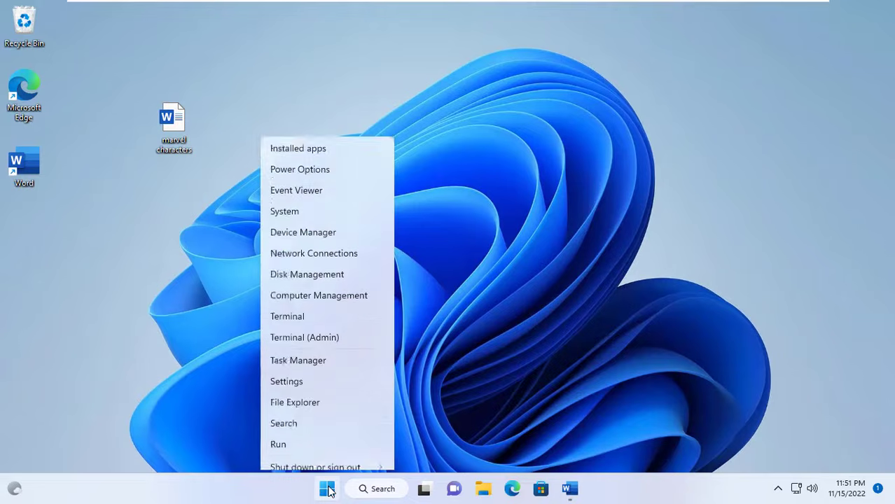
click(318, 419)
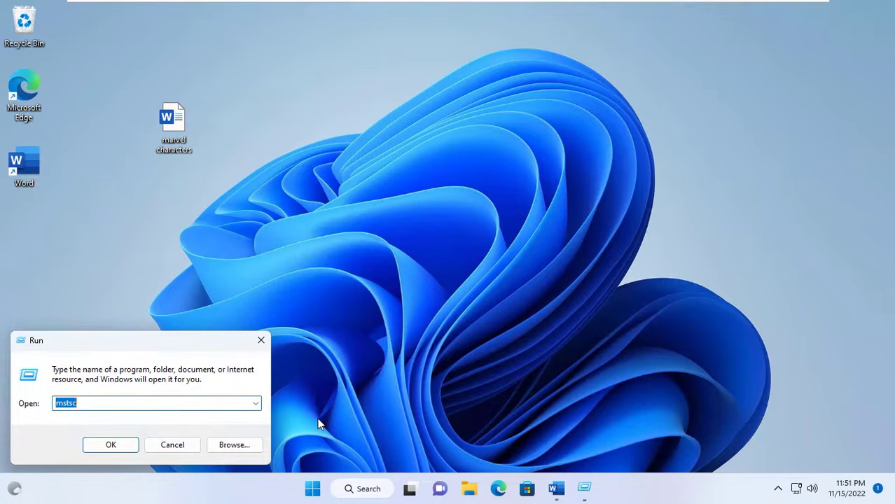
click(104, 405)
drag(102, 405, 50, 403)
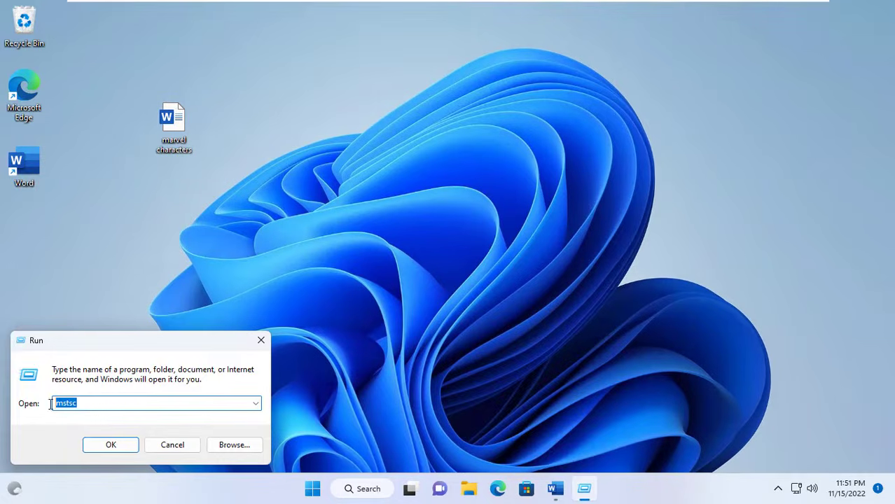
click(111, 446)
click(498, 228)
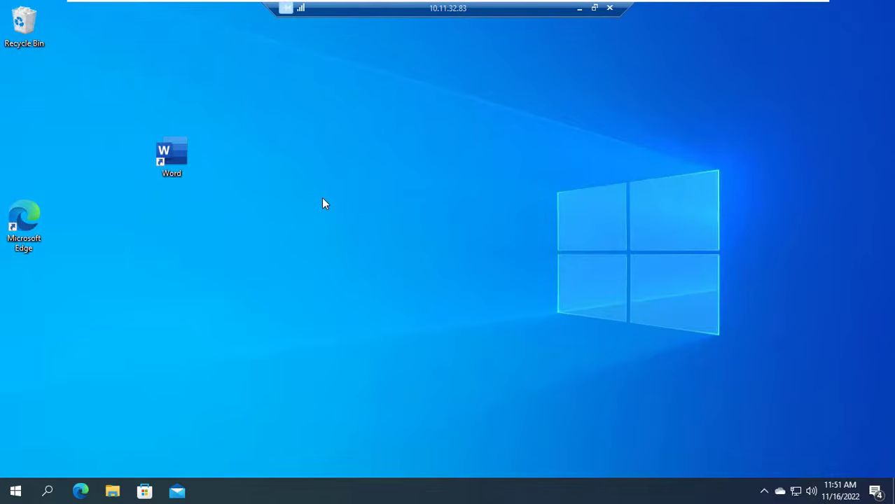
- Start Word on the remote computer and check which account is signed in
double_click(180, 156)
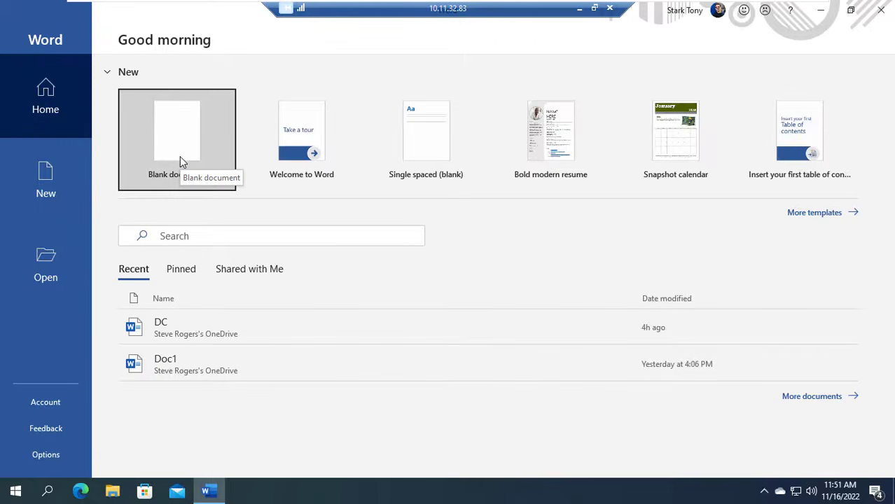
click(712, 15)
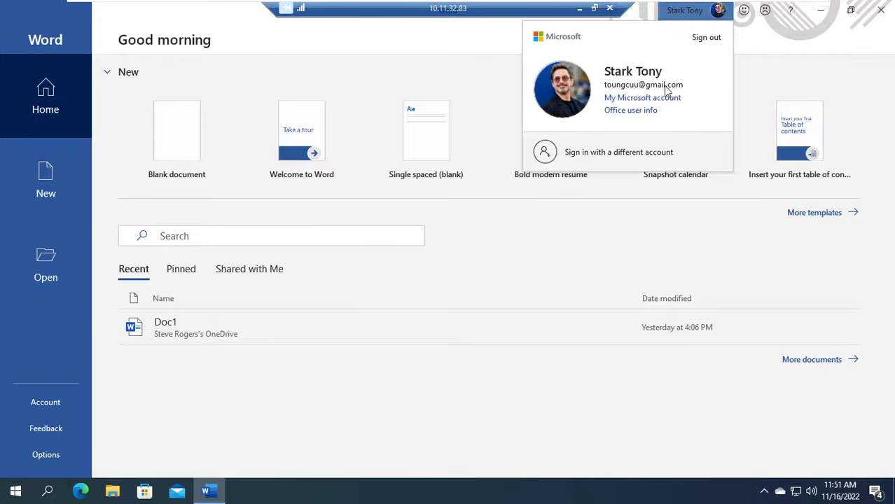
click(219, 83)
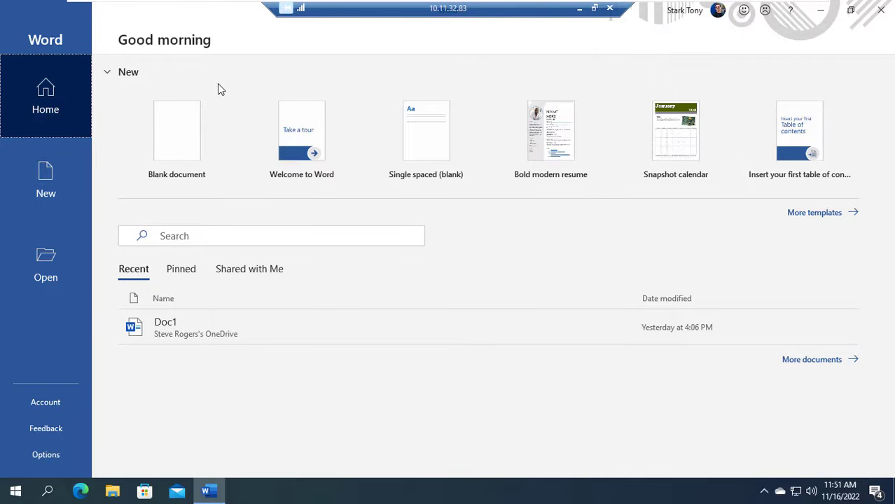
- Open the marvel characters document from the files shared with the collaborator's account
click(38, 267)
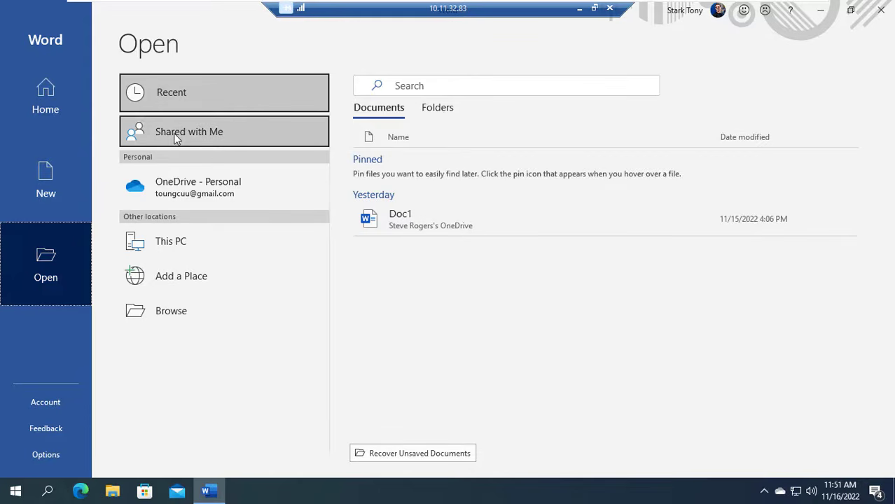
click(220, 133)
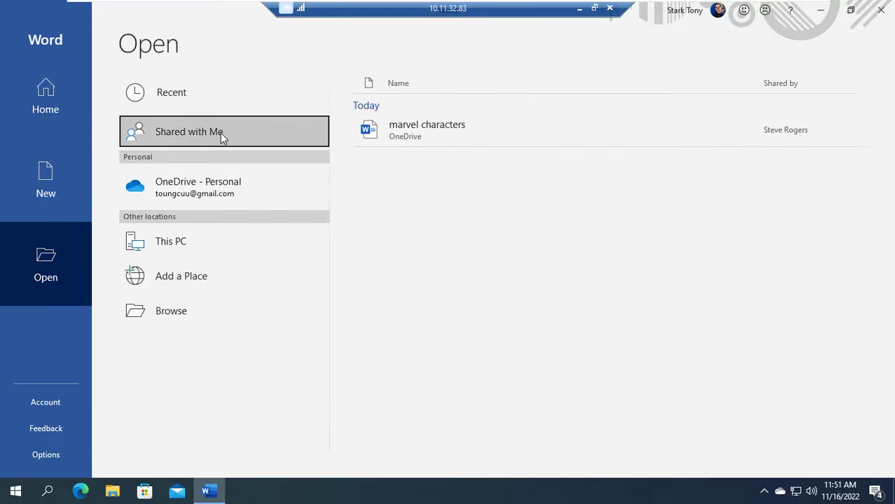
click(476, 132)
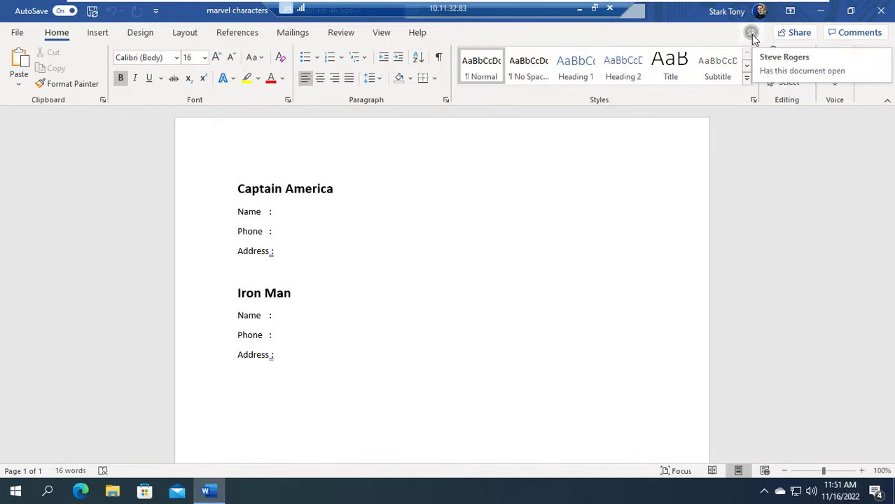
- Arrange the local Word document and the remote desktop session side by side, each filling half the screen
click(593, 7)
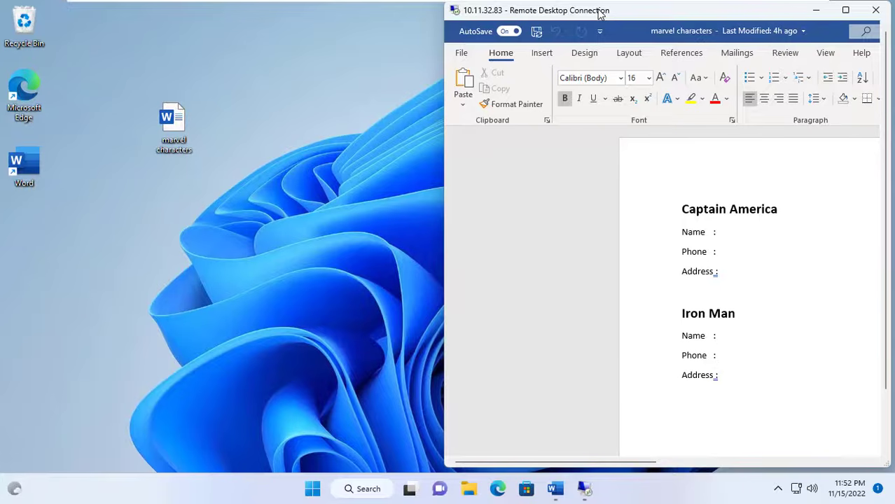
click(555, 488)
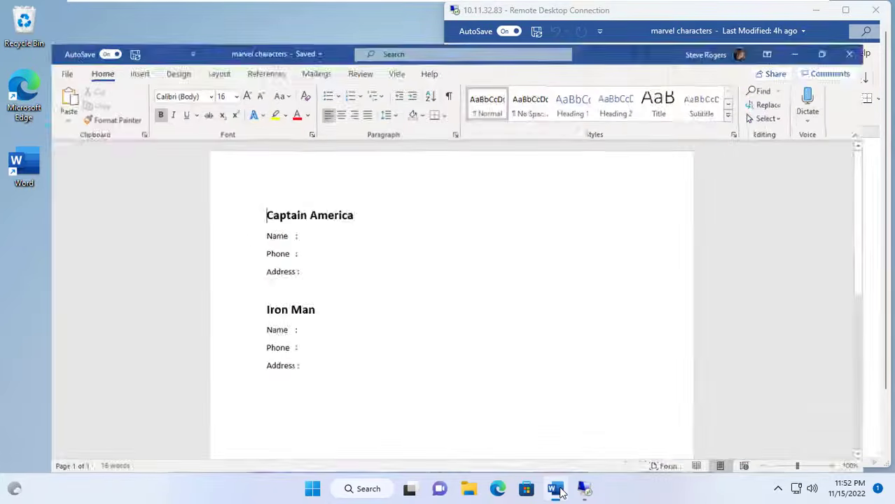
mouse_move(850, 10)
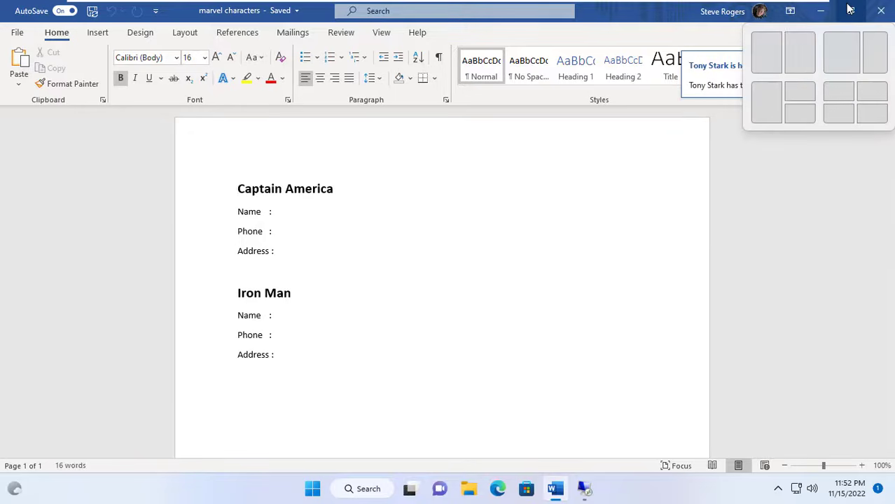
click(775, 65)
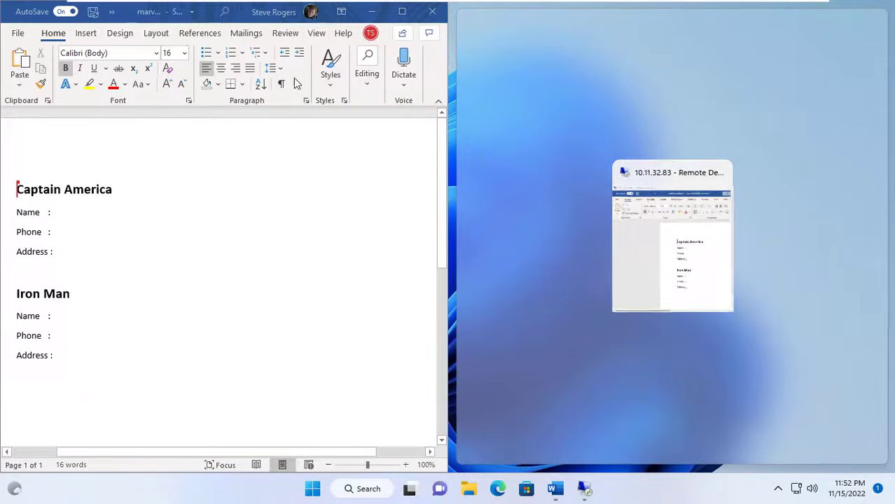
click(643, 228)
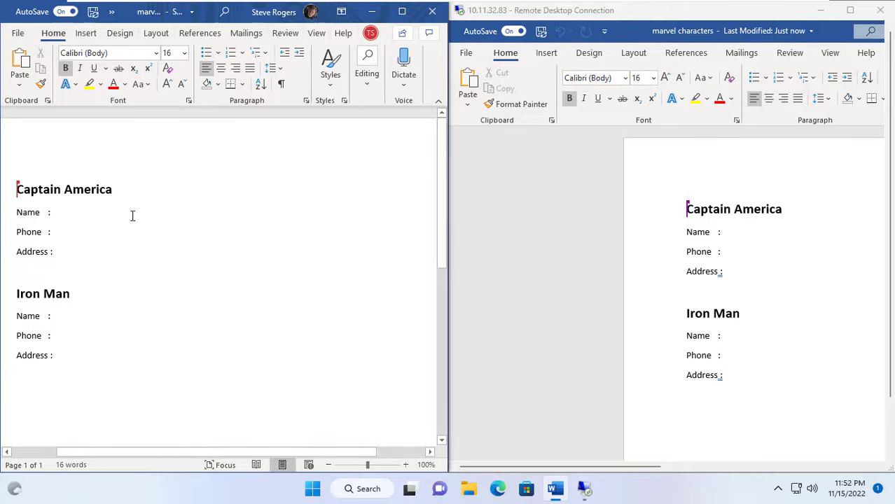
- Enter the character's full name on the Name line under Captain America in the local document
click(94, 213)
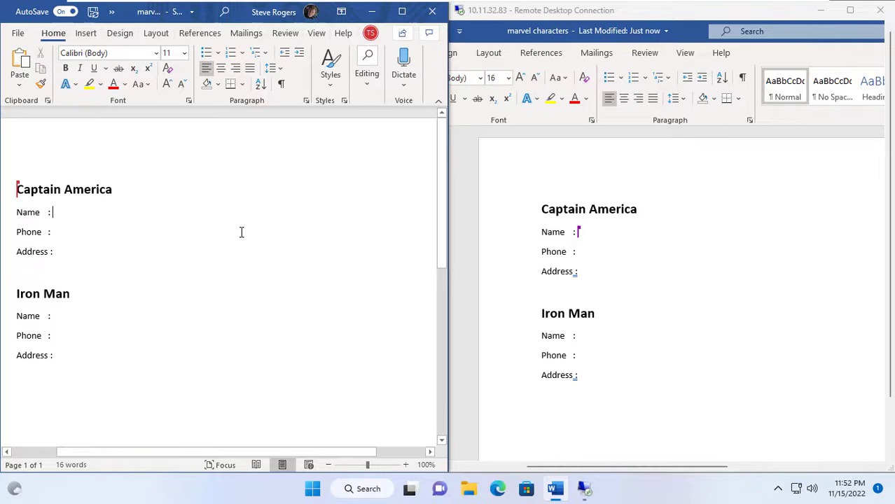
text(Steve)
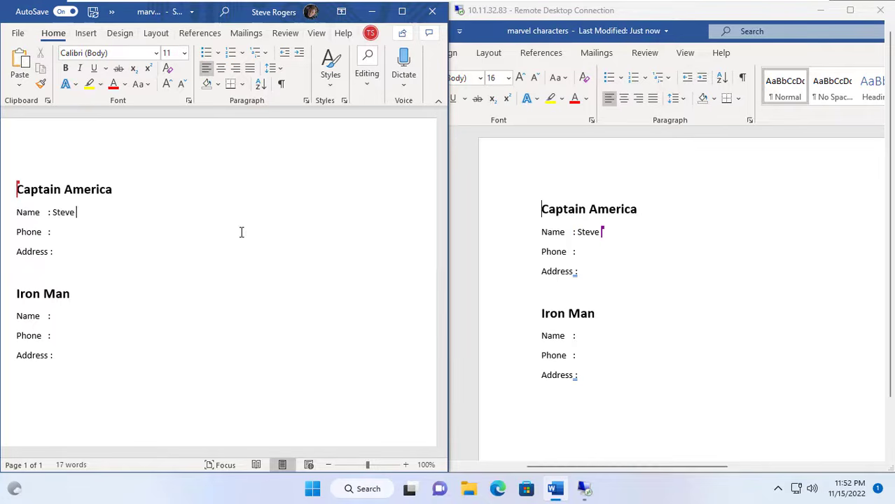
text( Rogers)
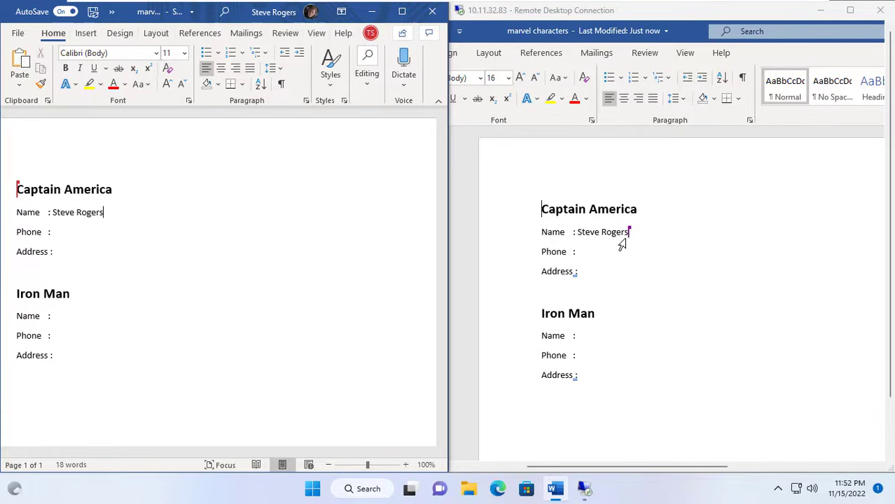
- Maximize the local document window and turn on Track Changes
click(403, 12)
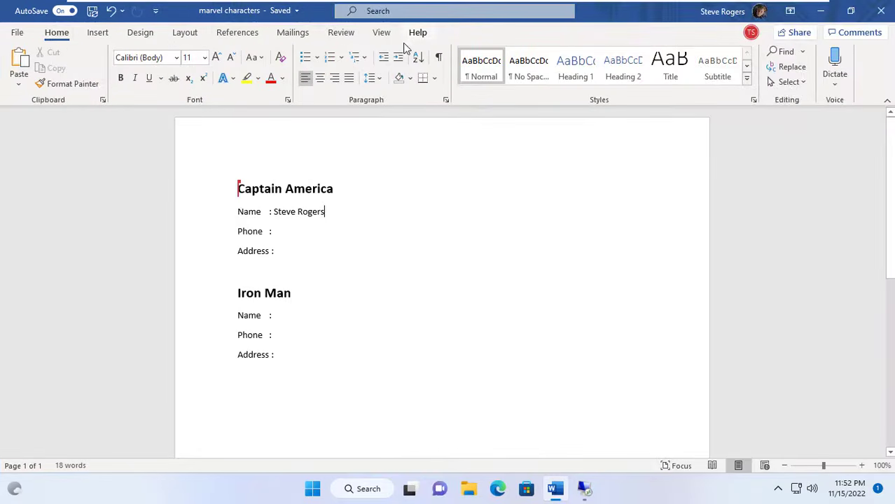
click(341, 35)
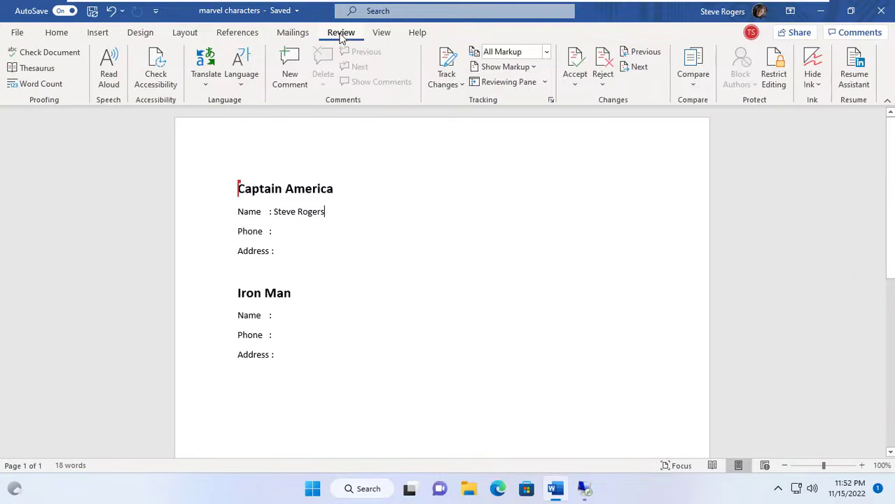
click(455, 67)
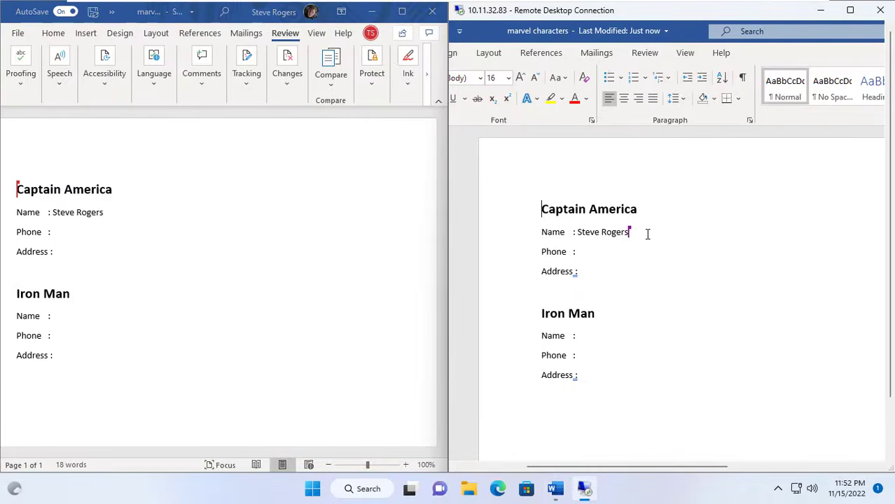
- Replace the Captain America name with the same full name in capital letters in the remote desktop document
click(645, 233)
key(BackSpace)
key(BackSpace)
key(BackSpace)
key(BackSpace)
key(BackSpace)
key(BackSpace)
key(BackSpace)
key(BackSpace)
key(BackSpace)
key(BackSpace)
key(BackSpace)
key(BackSpace)
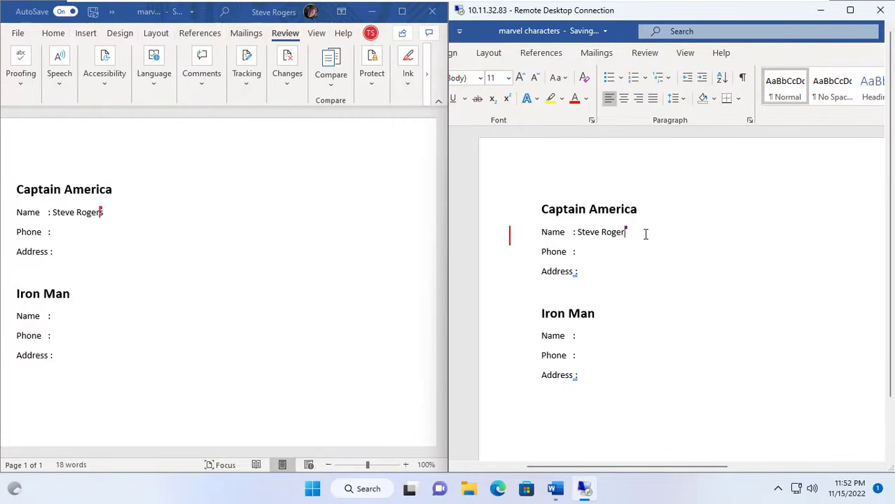
text(STEVE )
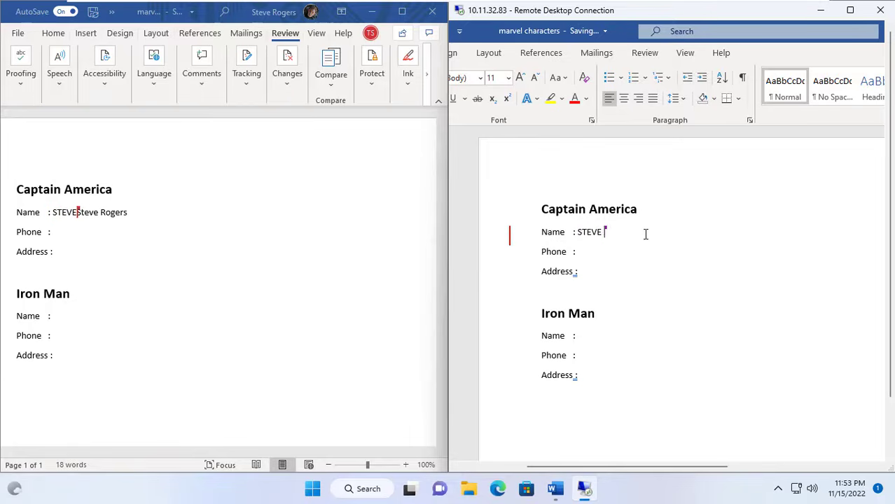
text(ROGERS)
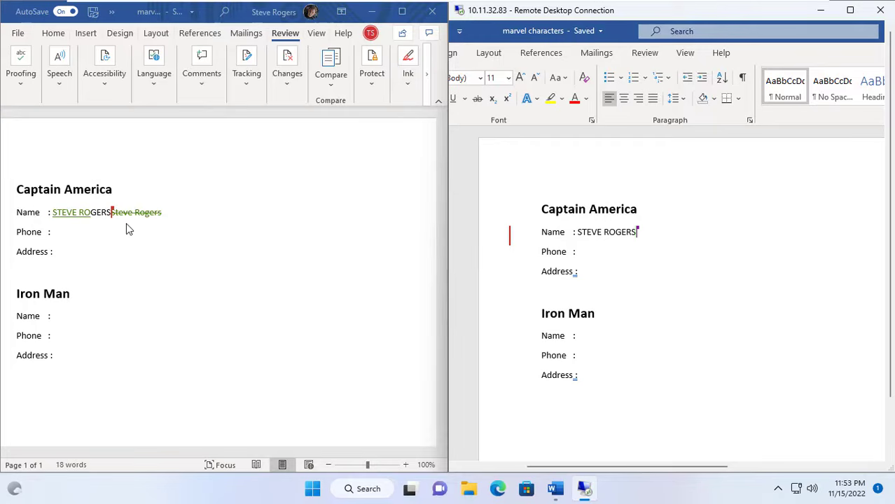
- Maximize the local document window and accept all tracked changes
click(402, 17)
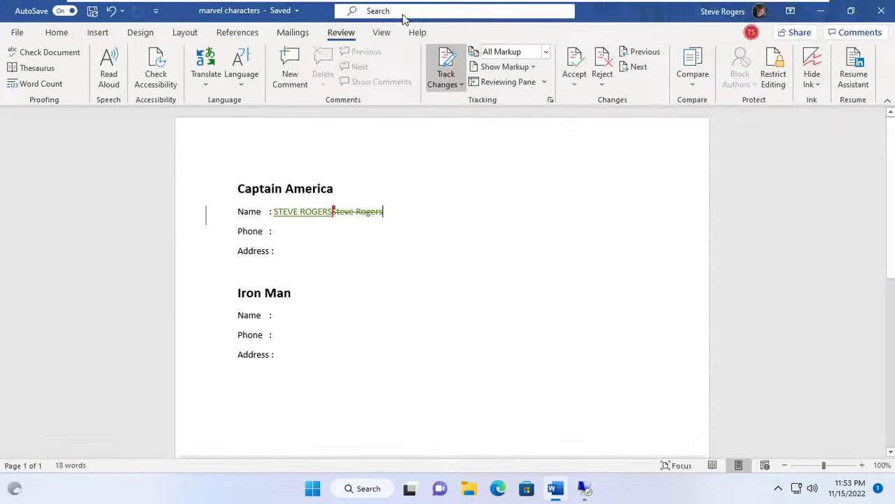
click(578, 77)
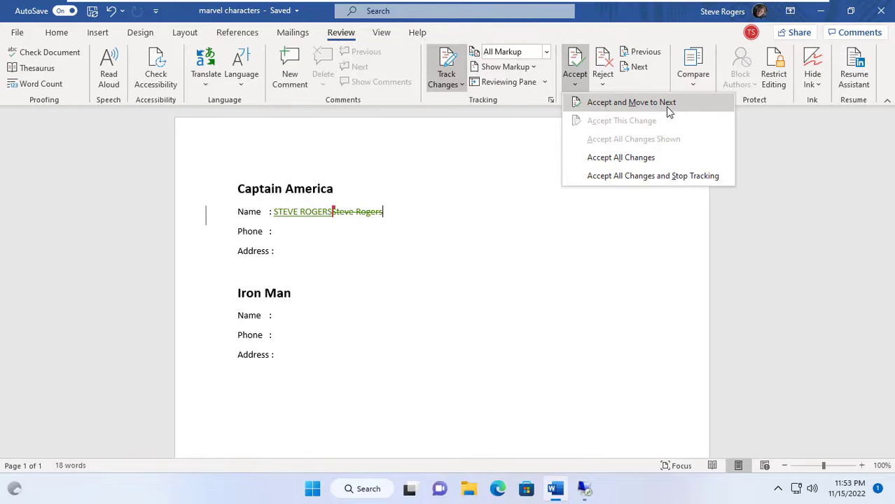
click(620, 157)
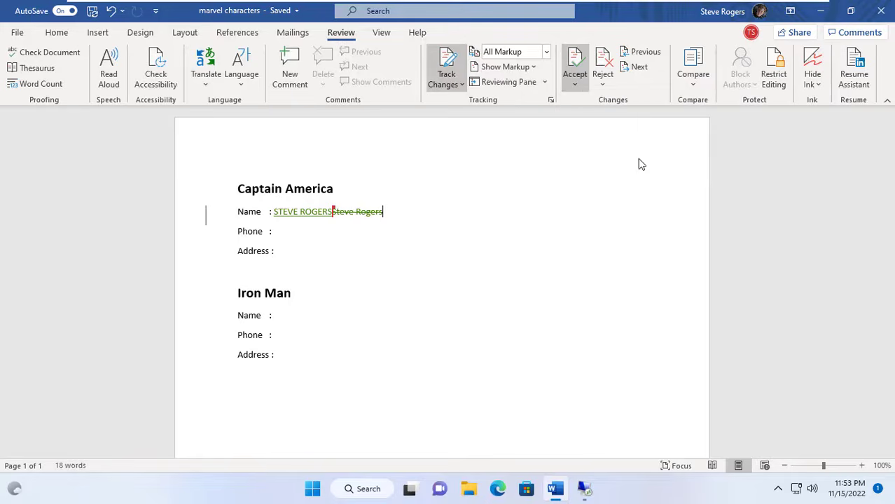
click(355, 250)
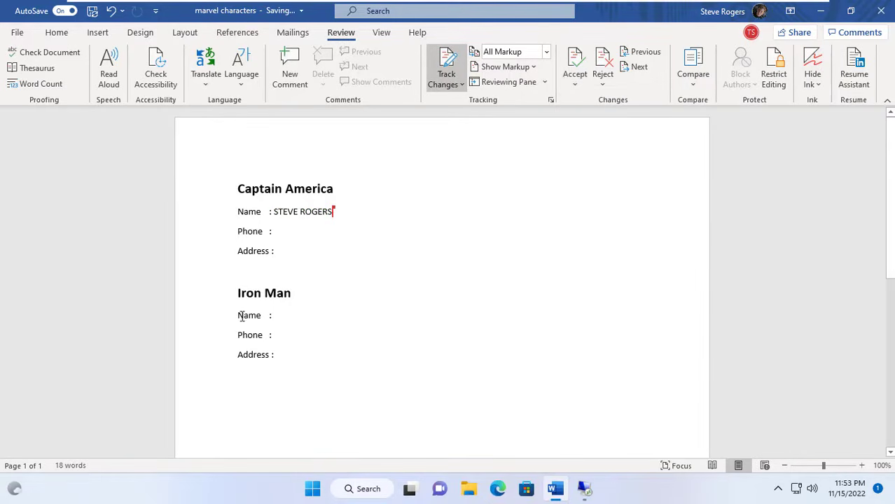
- Add a comment reading "Hi" to the Name line under Iron Man in the local document
shift+click(280, 315)
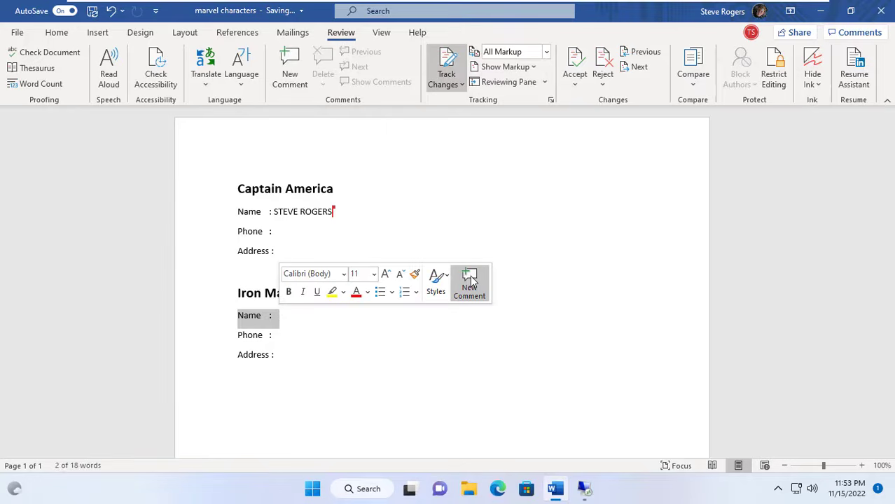
click(471, 280)
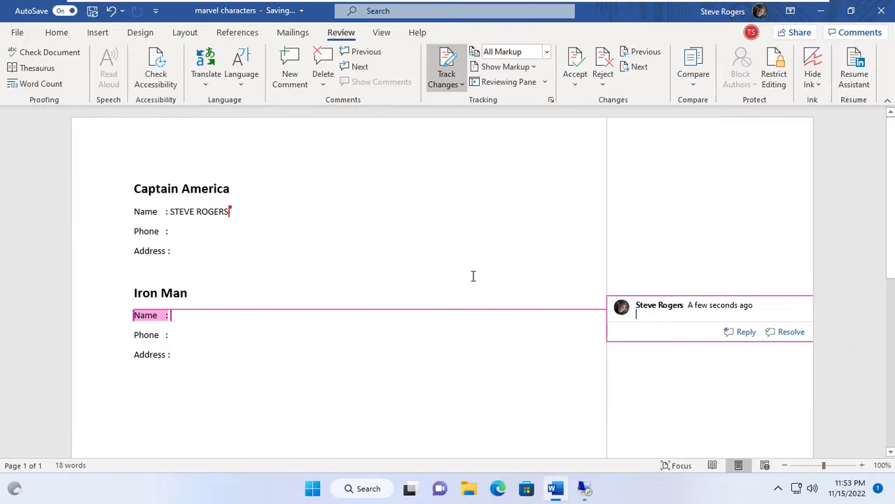
text(Hi)
key(Return)
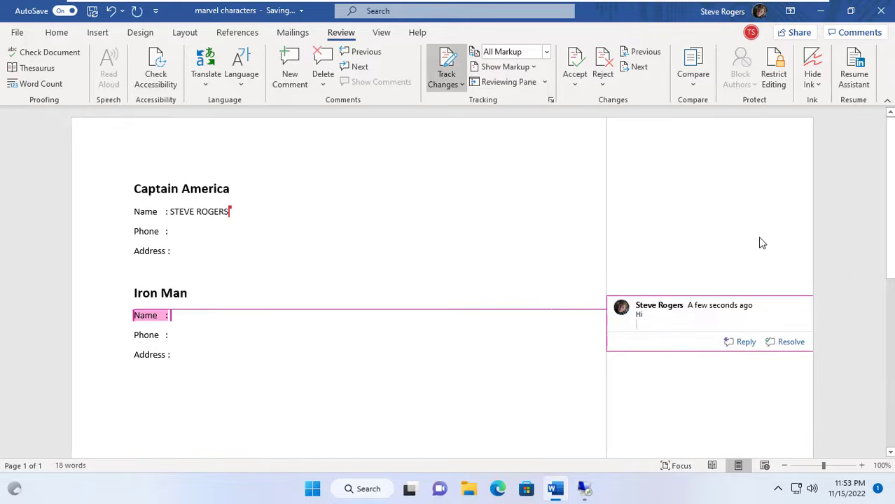
- Snap the local document to half the screen, then expand the remote desktop session to full screen
mouse_move(851, 11)
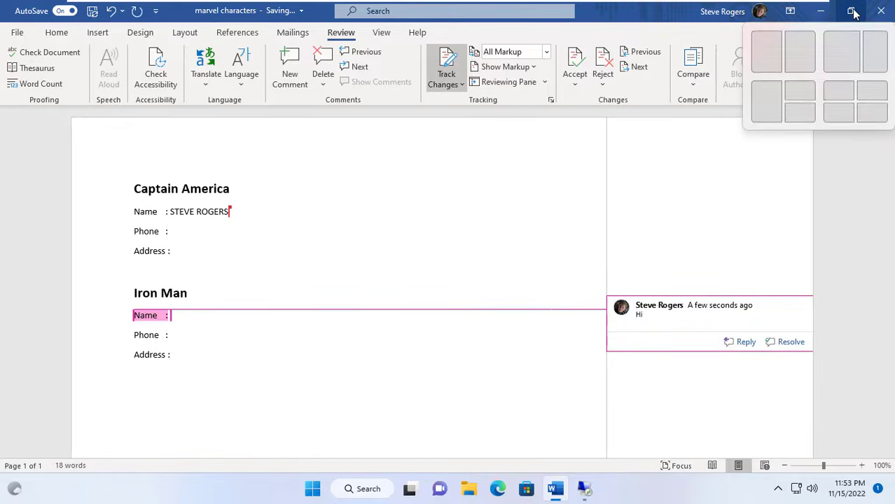
click(769, 60)
click(672, 266)
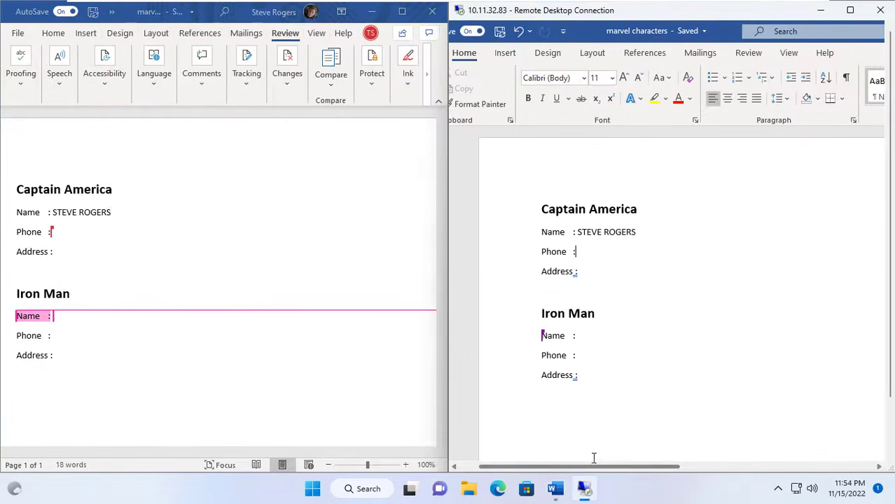
click(852, 11)
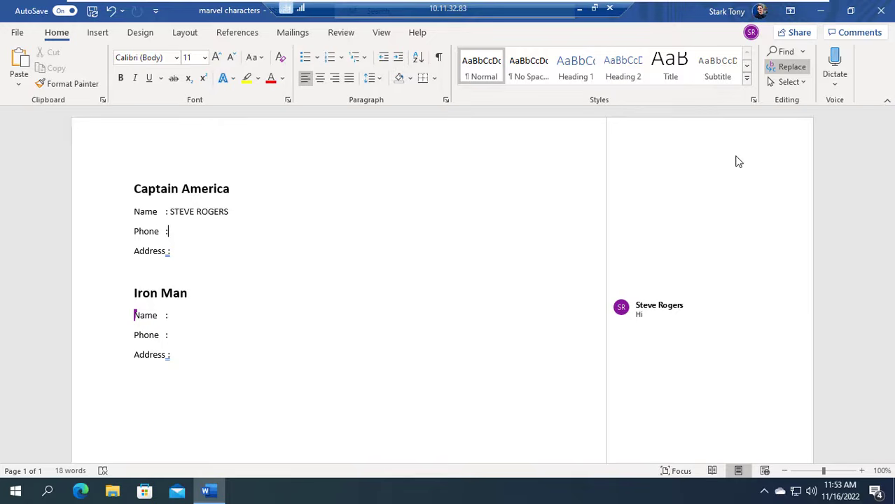
- Reply "Hello" to the comment on the Iron Man Name line and start a second, empty reply
click(647, 322)
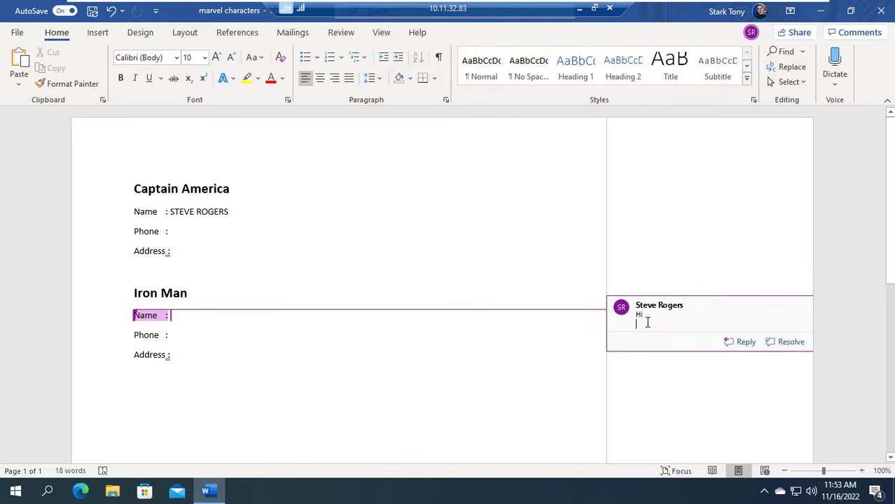
click(742, 342)
text(Hello)
click(746, 368)
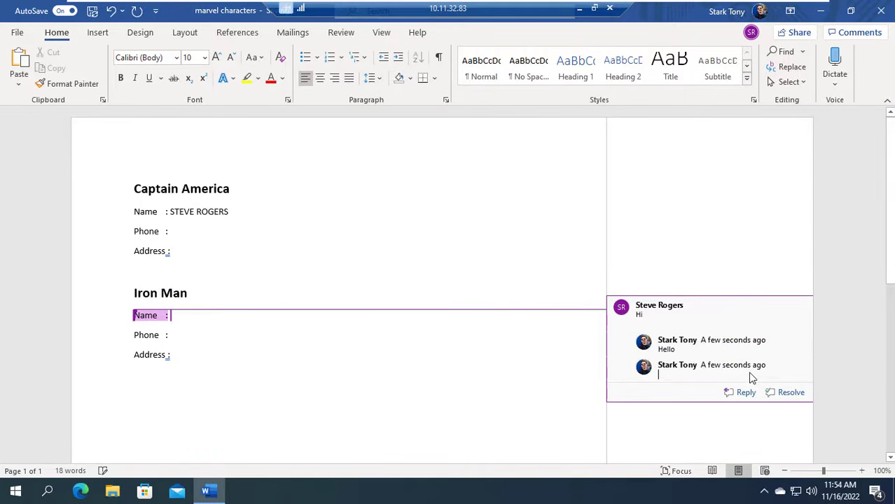
- Enter the character's full name in capitals on the Iron Man Name line and take the remote session out of full screen
click(275, 316)
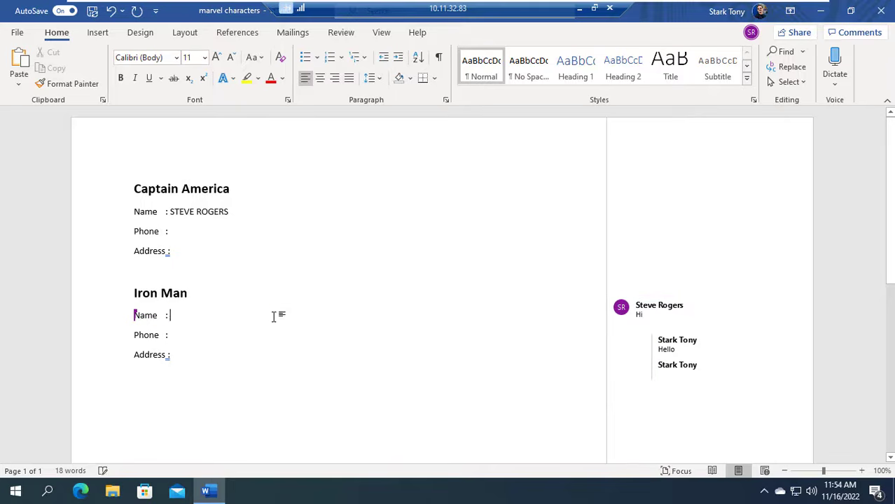
text(TONY STARK)
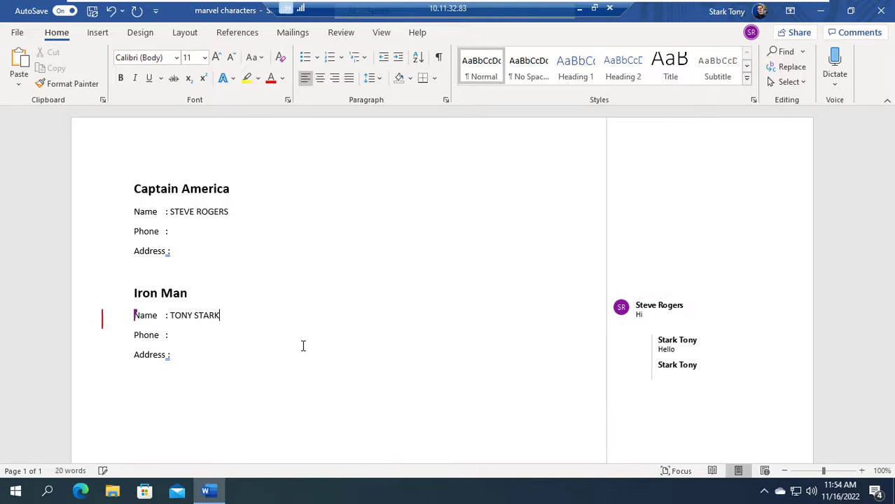
click(593, 9)
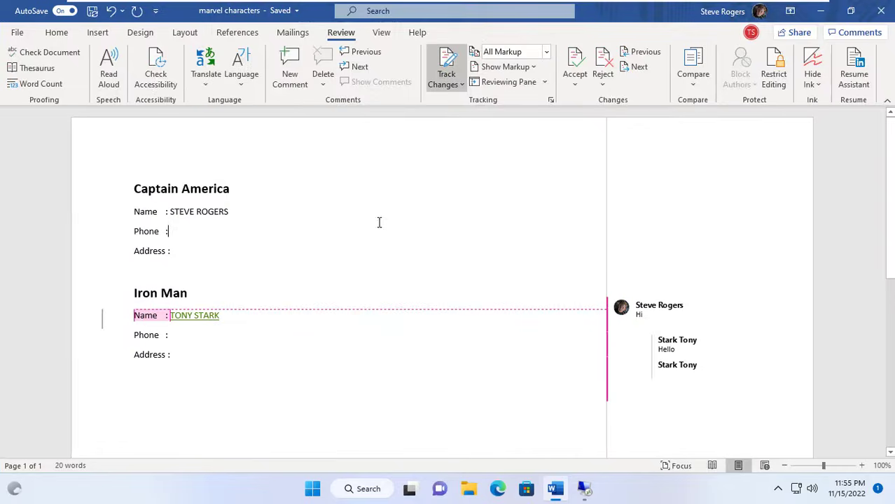
- Open the access management for the shared marvel characters document and stop sharing it with the collaborator who can edit
click(797, 32)
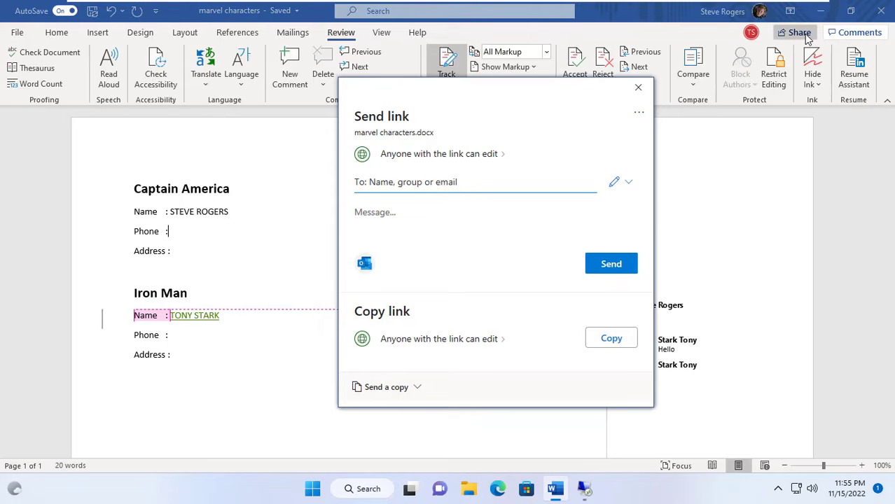
click(638, 115)
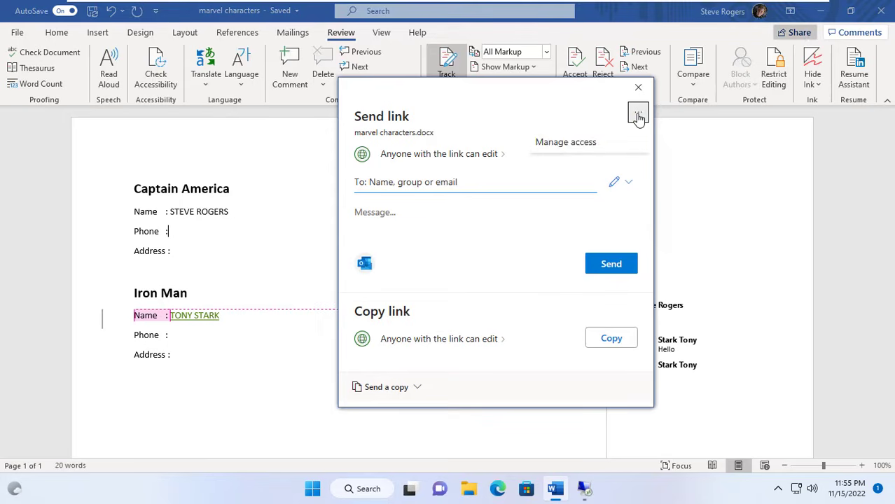
click(581, 144)
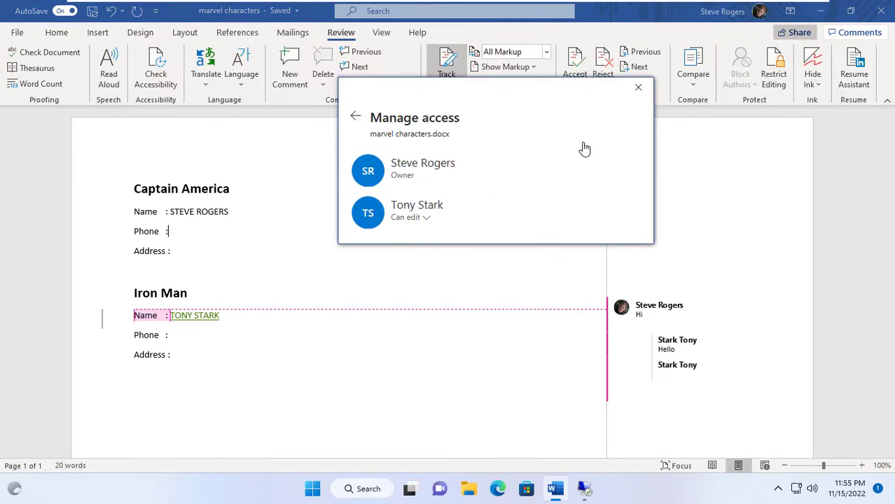
click(408, 218)
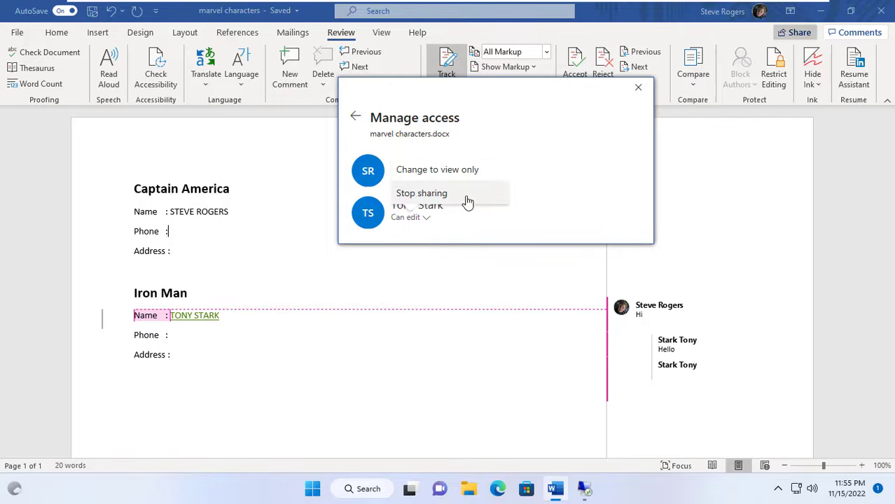
click(443, 200)
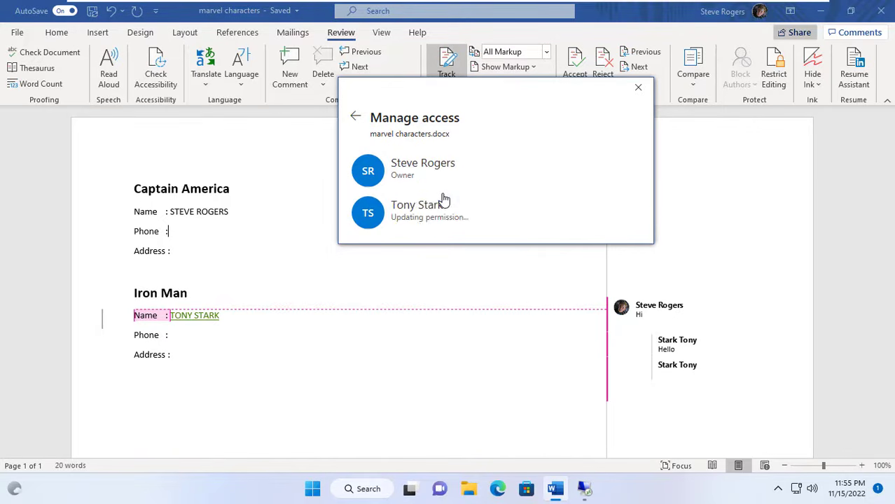